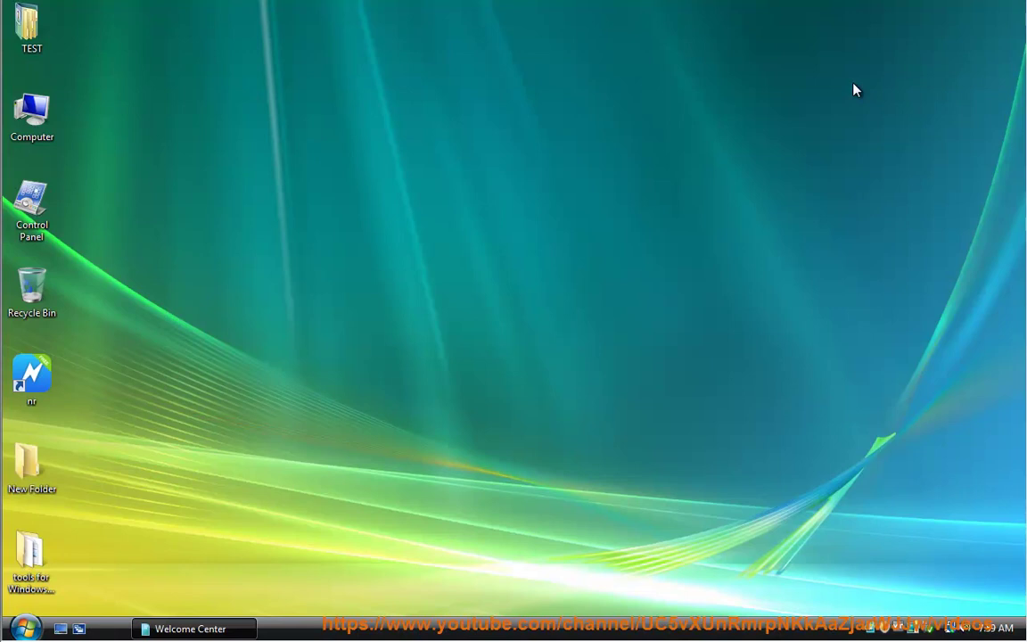
# Glance at Internet Properties from the Start menu, then cancel without changes.
pyautogui.click(25, 628)
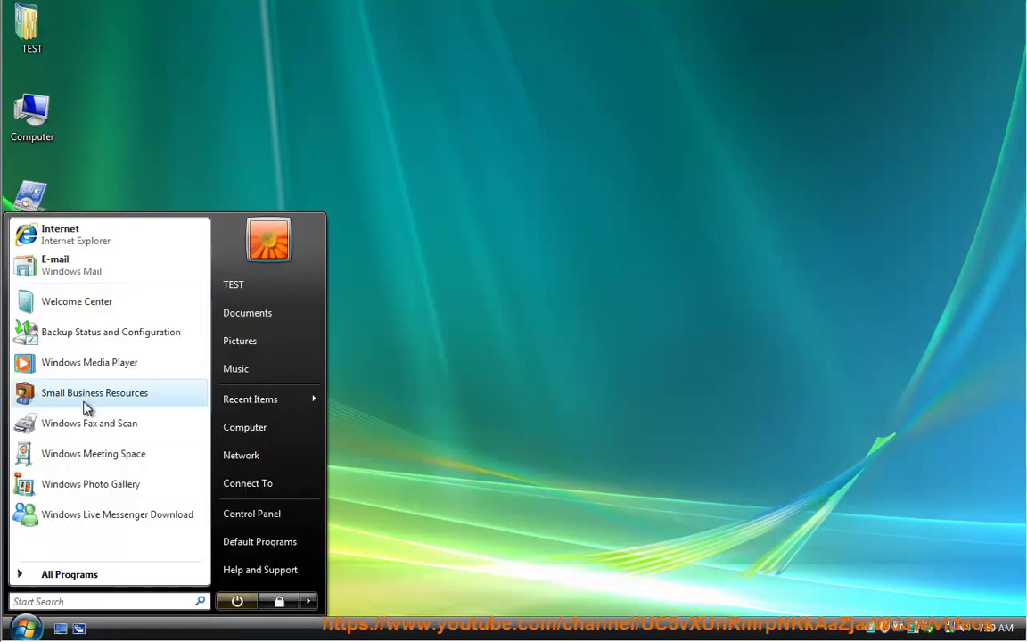
pyautogui.rightClick(71, 236)
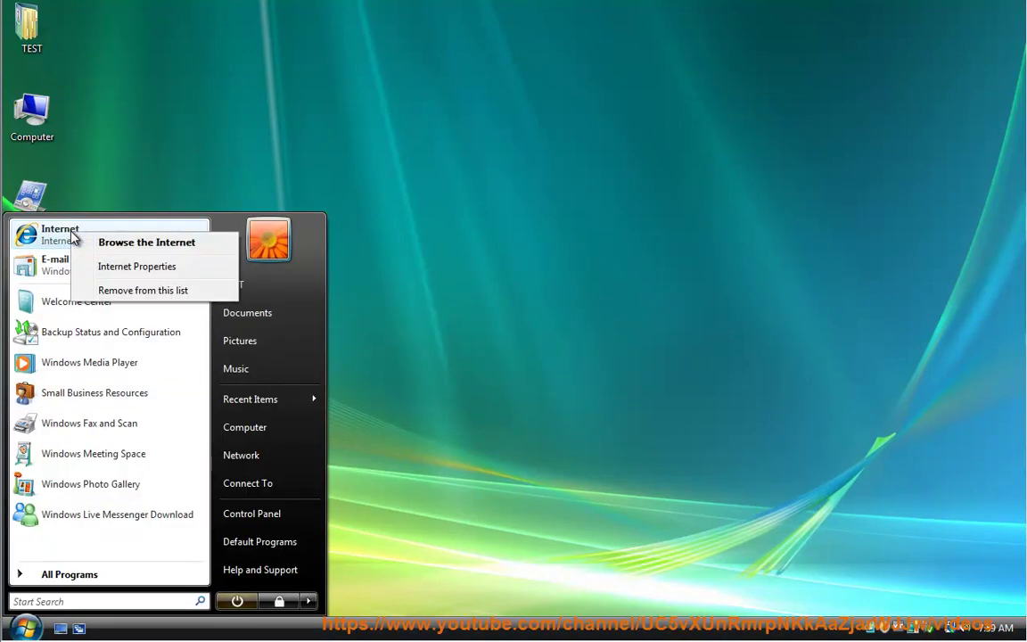
pyautogui.click(120, 268)
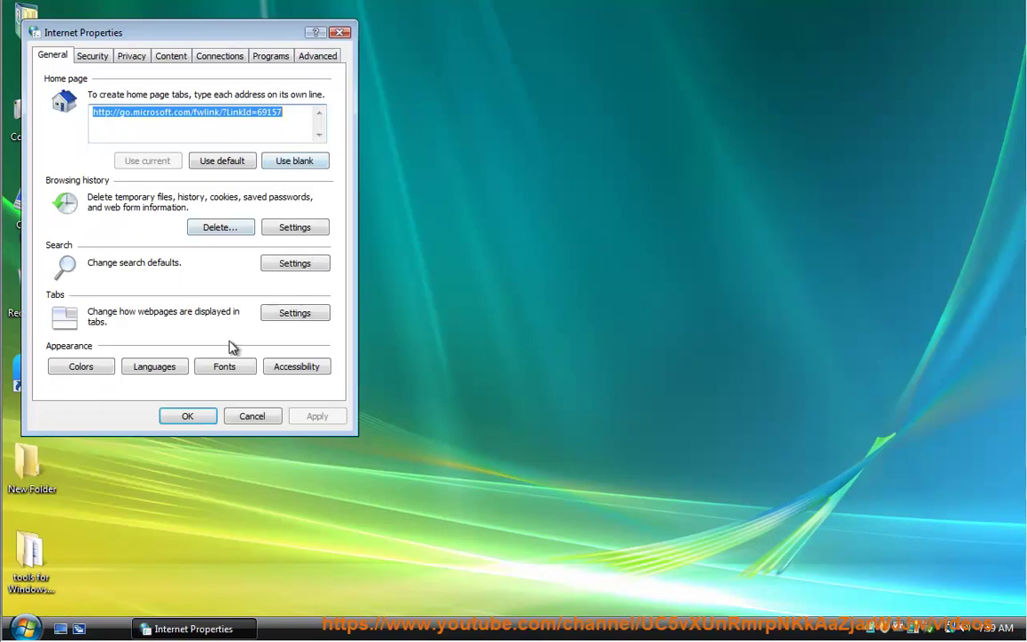
pyautogui.click(247, 417)
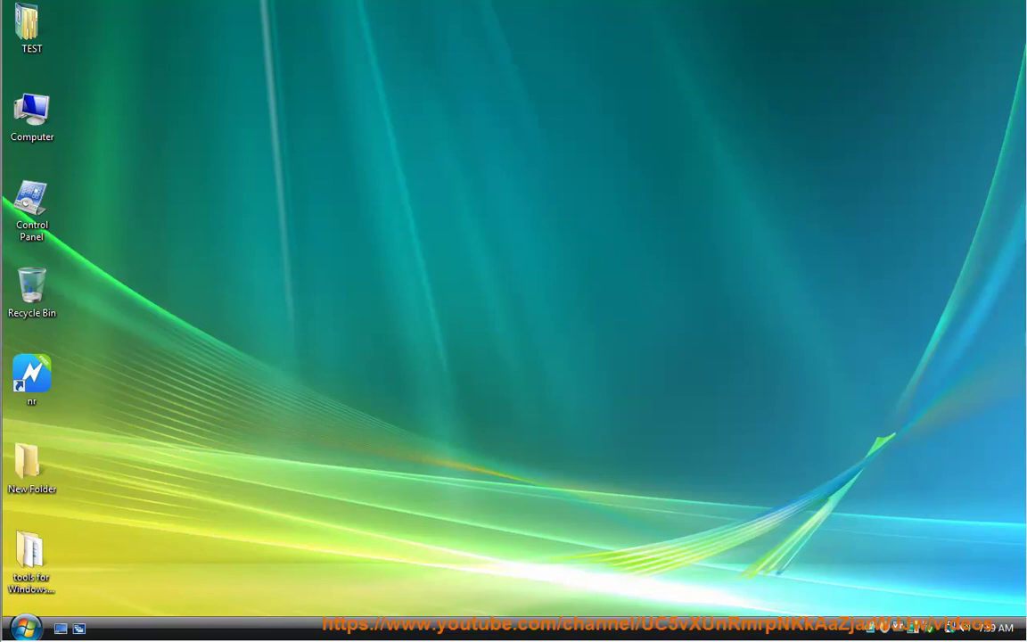
# Run Internet Explorer (64-bit) as administrator from All Programs.
pyautogui.click(25, 628)
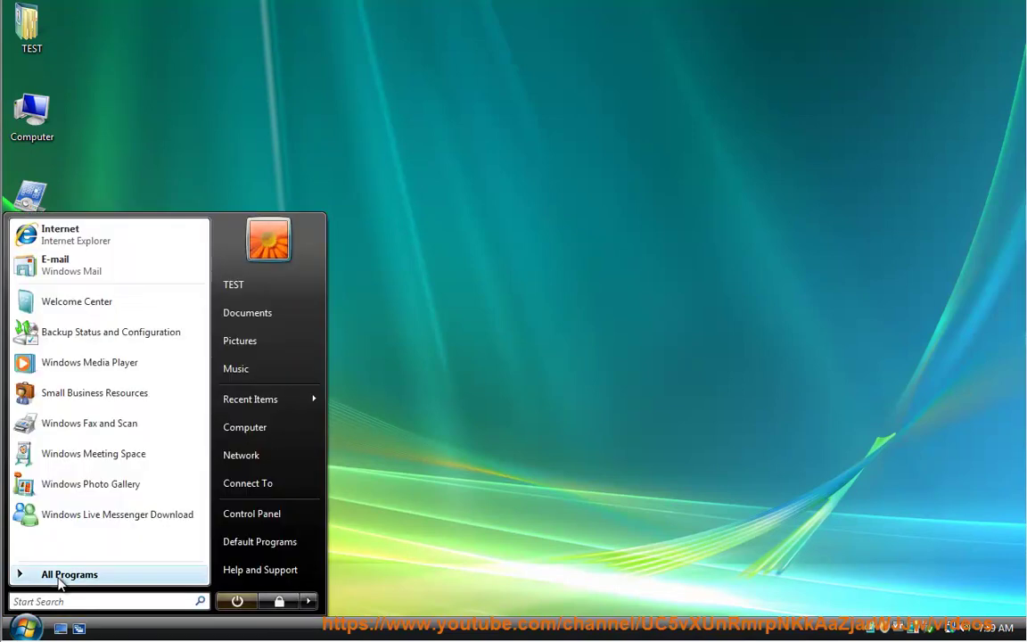
pyautogui.click(36, 573)
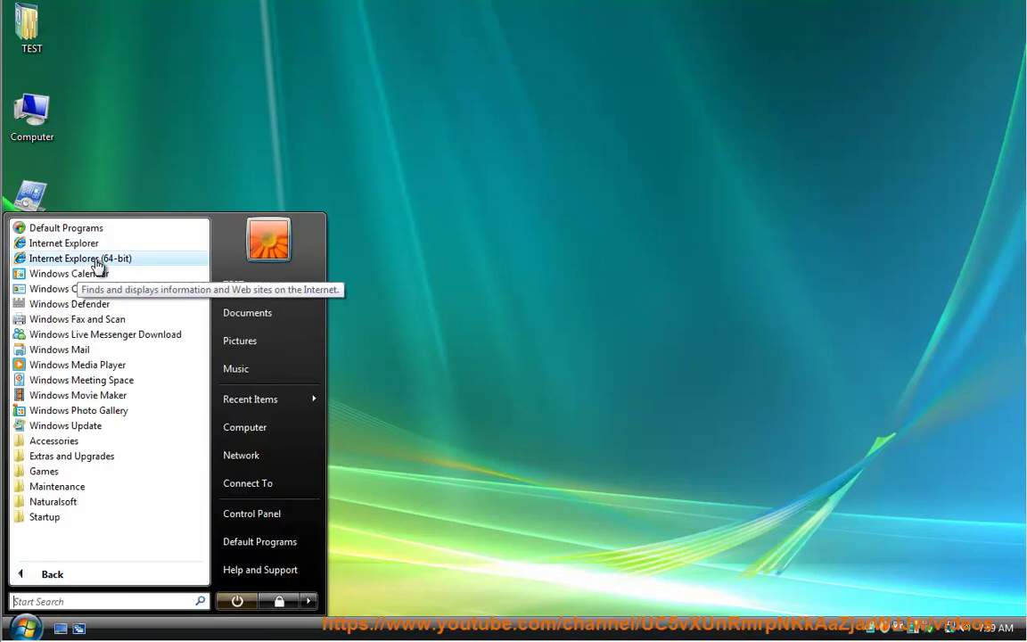
pyautogui.rightClick(98, 260)
pyautogui.click(184, 288)
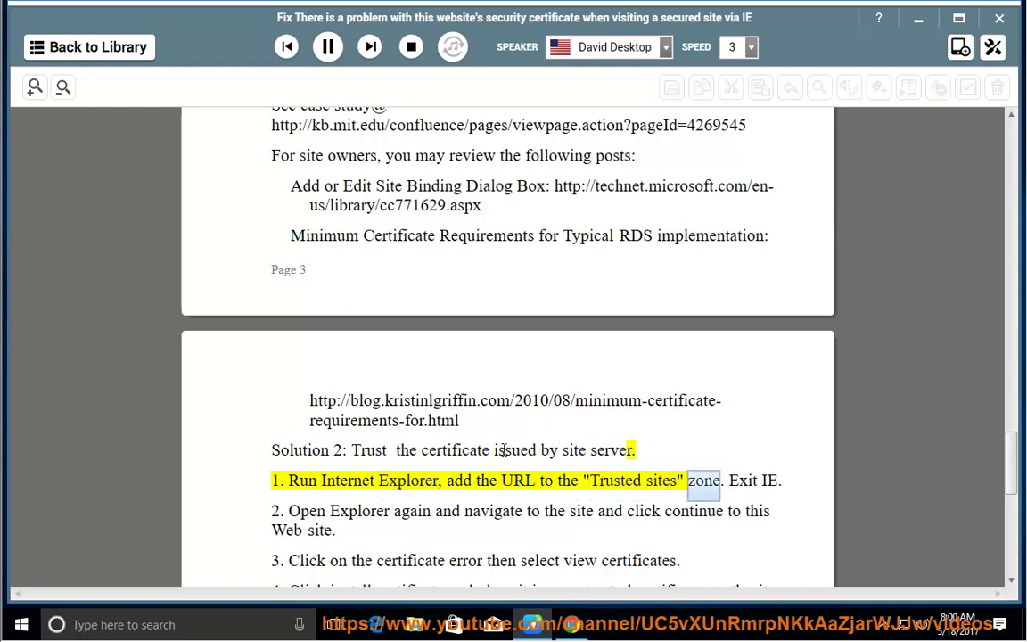
# Pause the read-aloud, launch Internet Explorer via search, and restore it to a window.
pyautogui.click(328, 47)
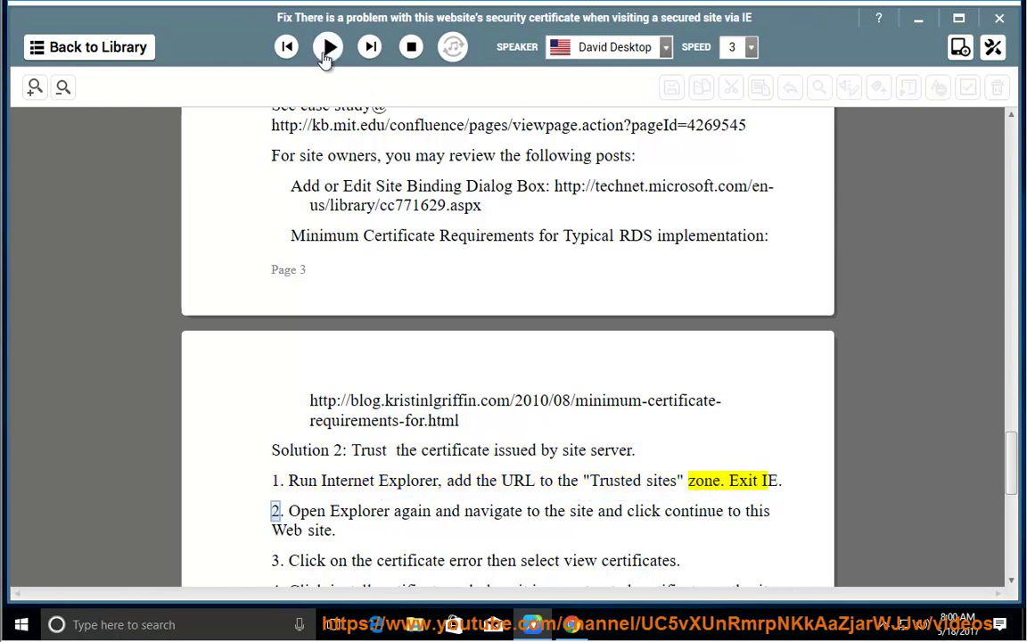
pyautogui.click(133, 625)
pyautogui.write('IE')
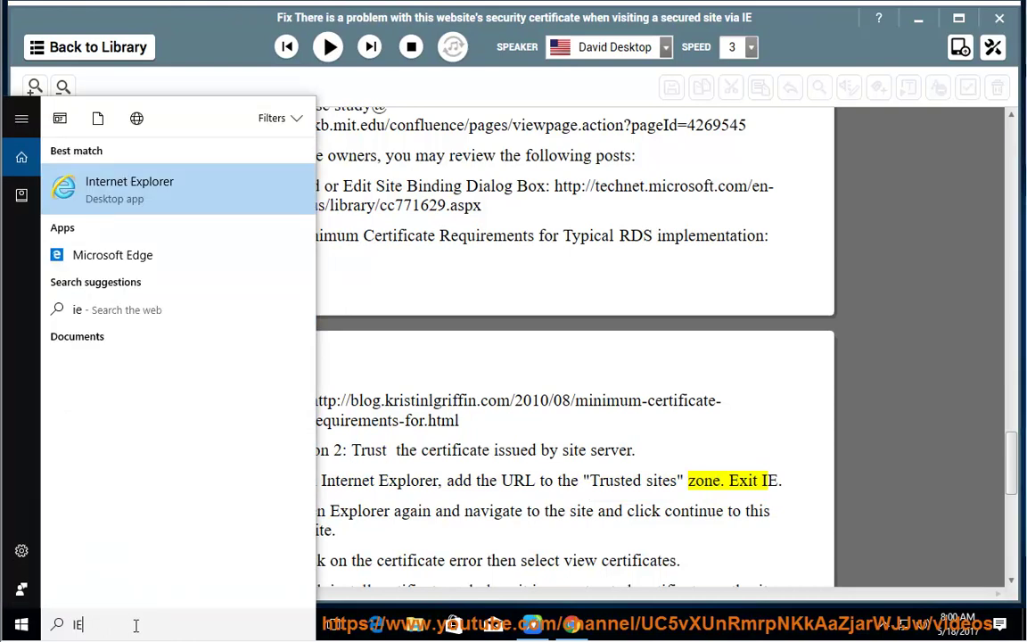
pyautogui.click(165, 192)
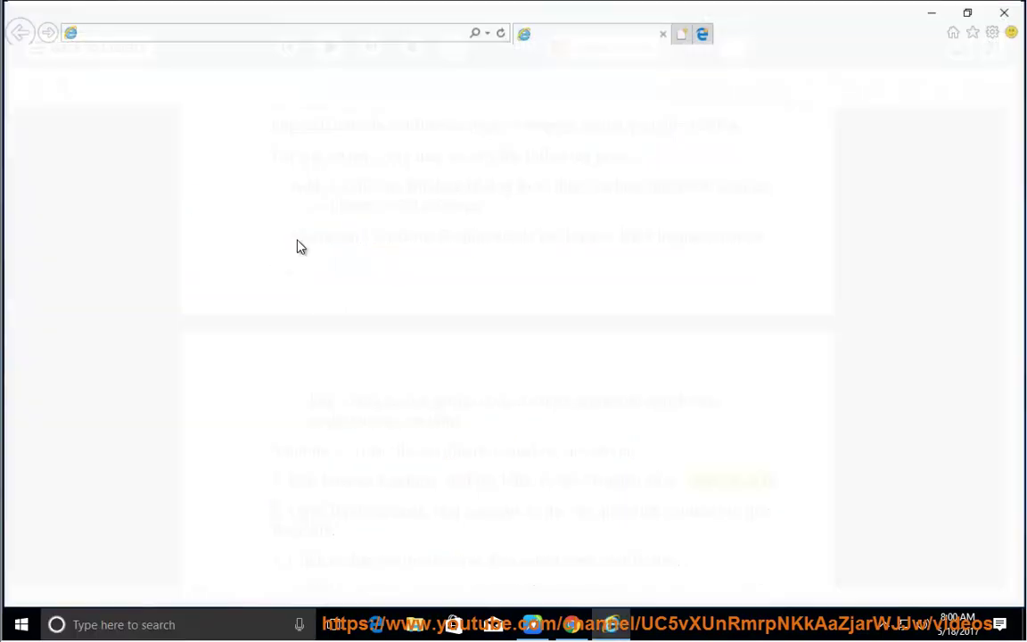
pyautogui.moveTo(489, 11); pyautogui.dragTo(463, 126)
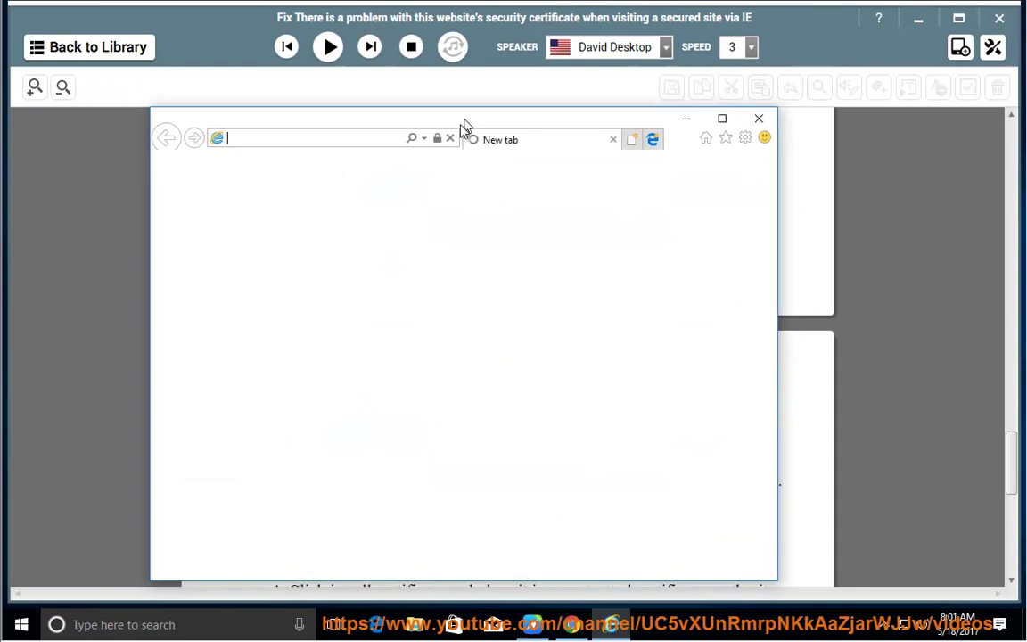
# Open the Trusted sites list under Internet options' Security settings.
pyautogui.click(746, 139)
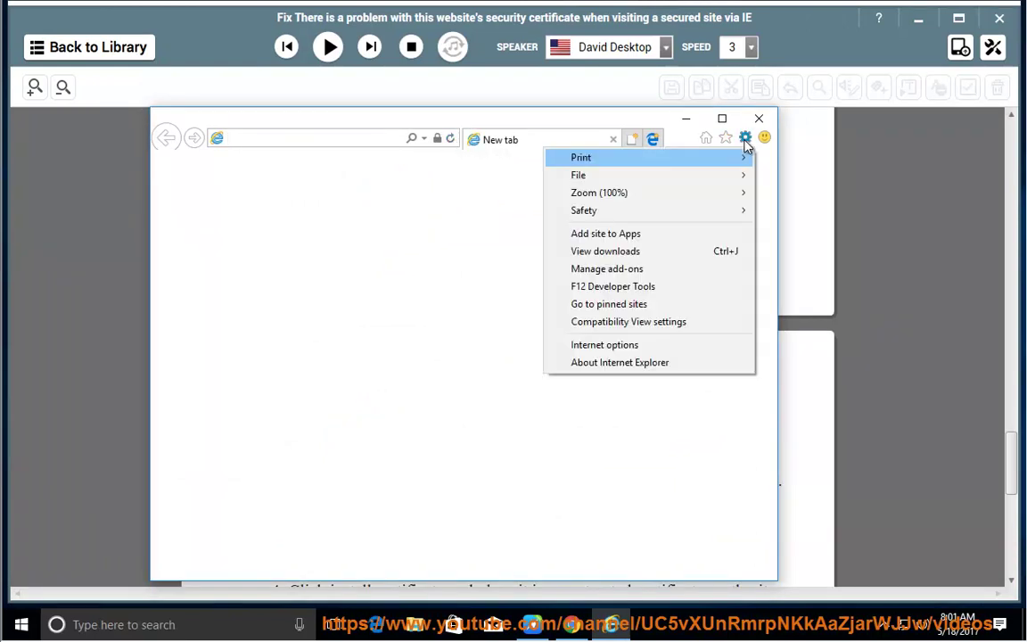
pyautogui.click(662, 355)
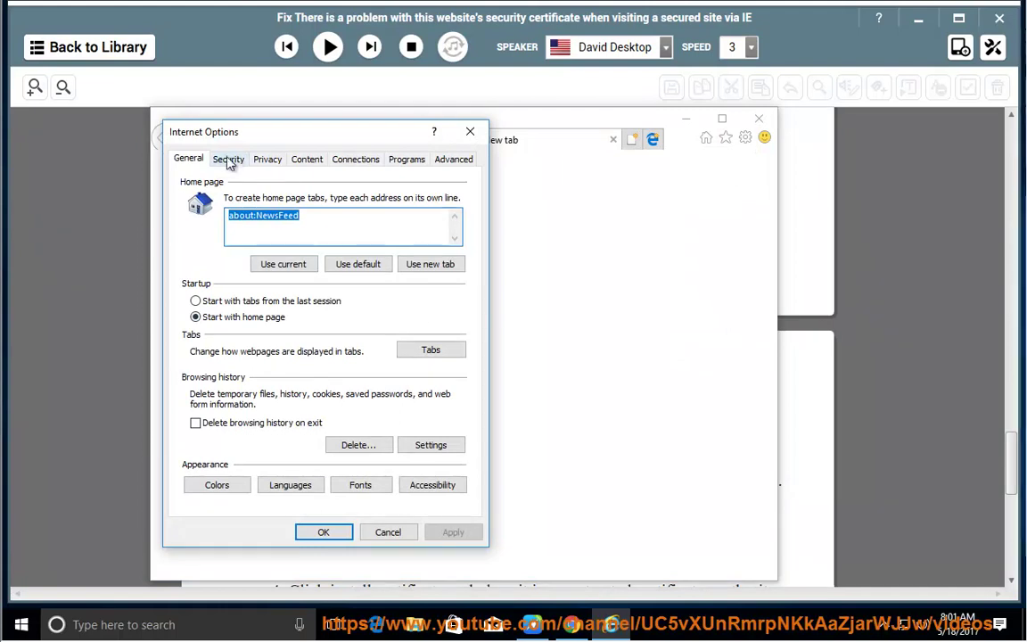
pyautogui.click(232, 163)
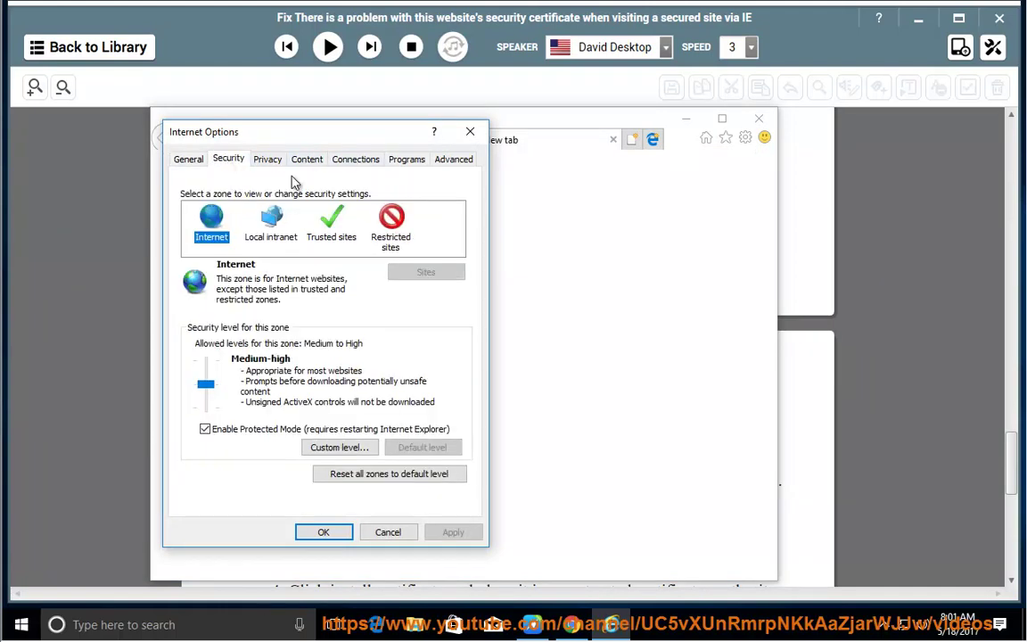
pyautogui.click(334, 225)
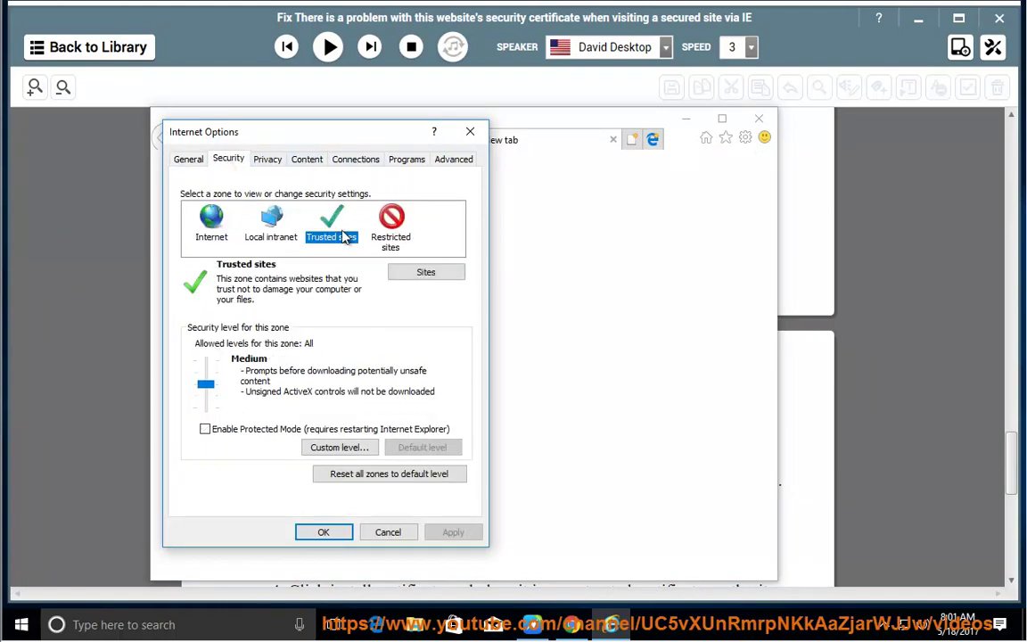
pyautogui.click(425, 272)
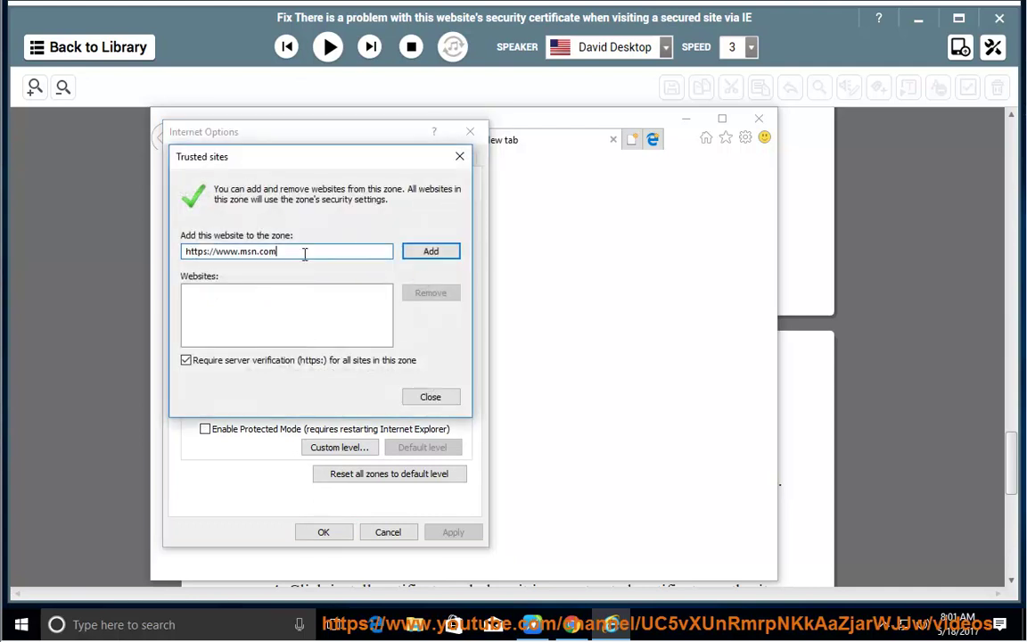
pyautogui.moveTo(304, 252); pyautogui.dragTo(175, 251)
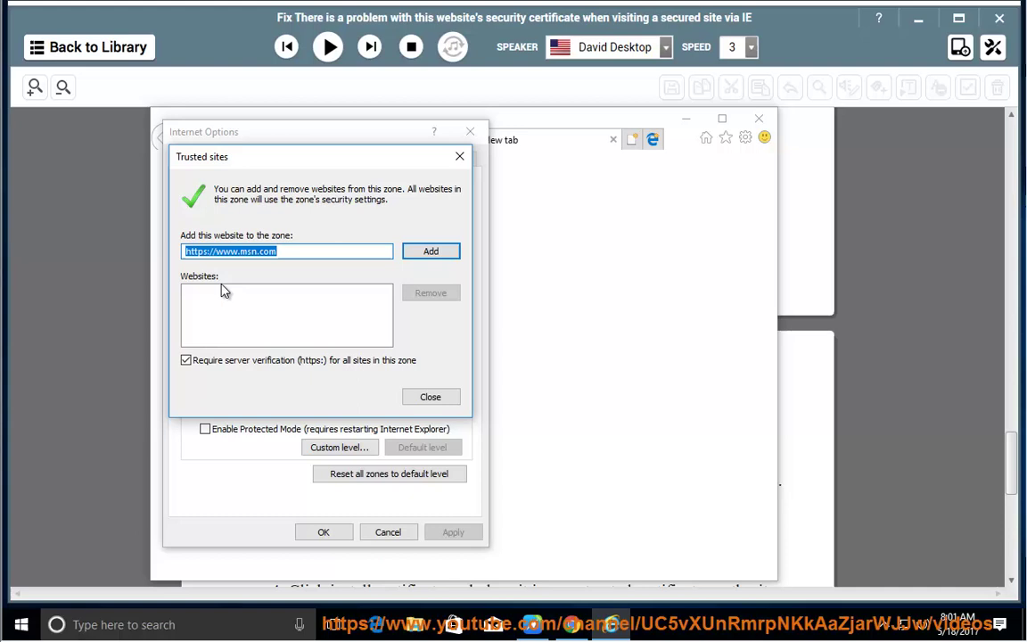
pyautogui.click(285, 251)
pyautogui.doubleClick(251, 251)
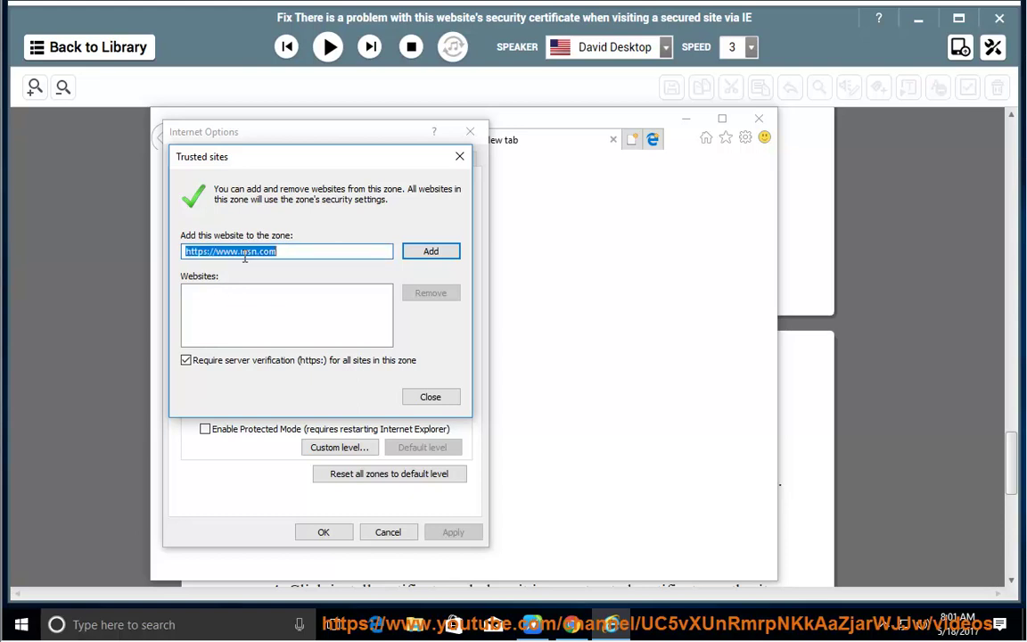
pyautogui.click(254, 251)
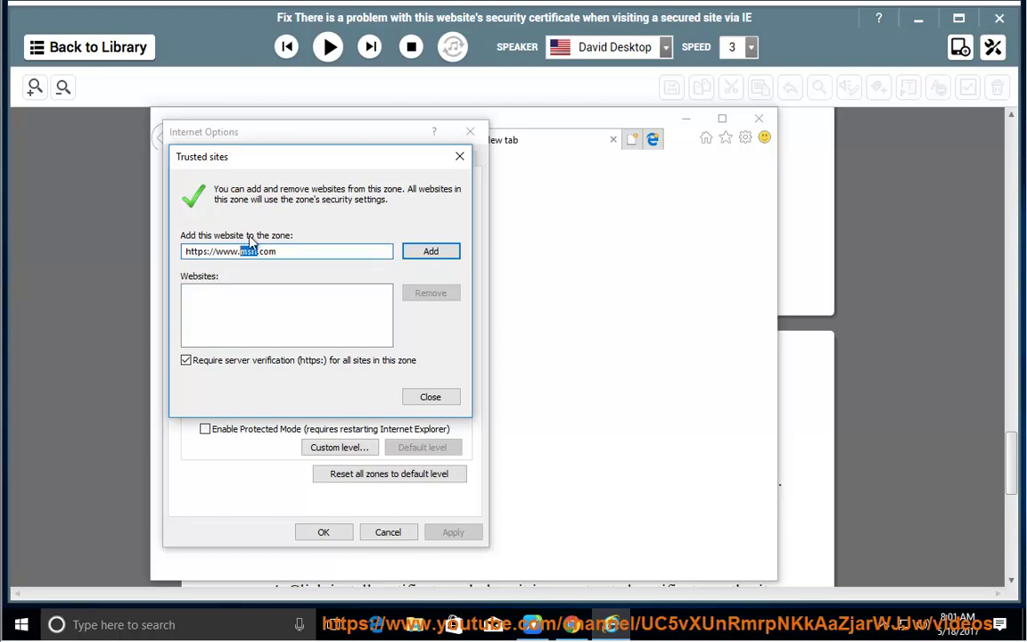
pyautogui.write('GOOGLE')
pyautogui.moveTo(276, 252); pyautogui.dragTo(238, 254)
pyautogui.write('EXAMPLE123')
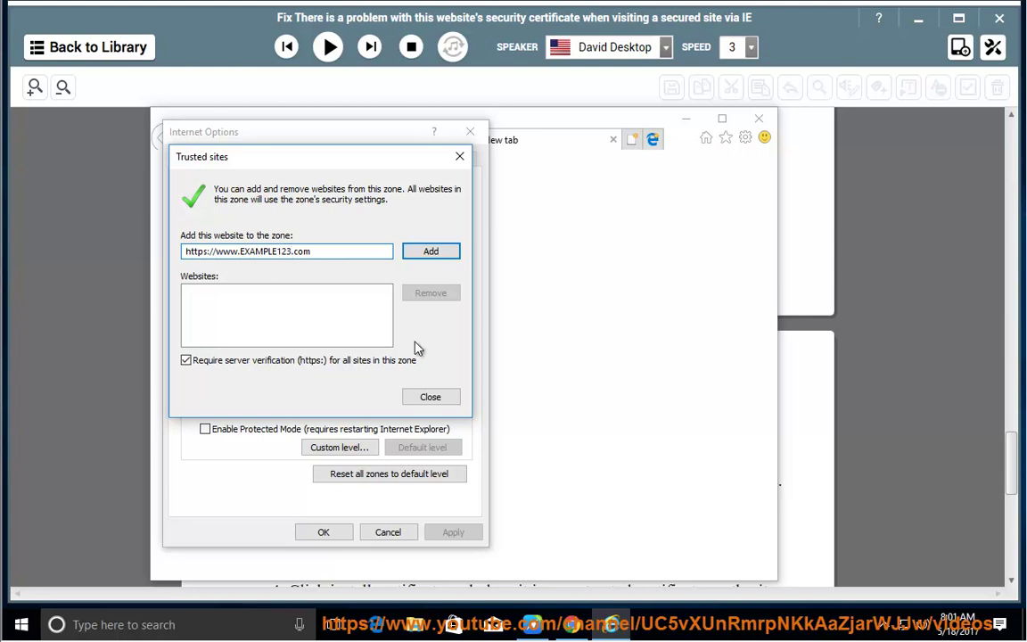
pyautogui.click(444, 395)
pyautogui.click(389, 531)
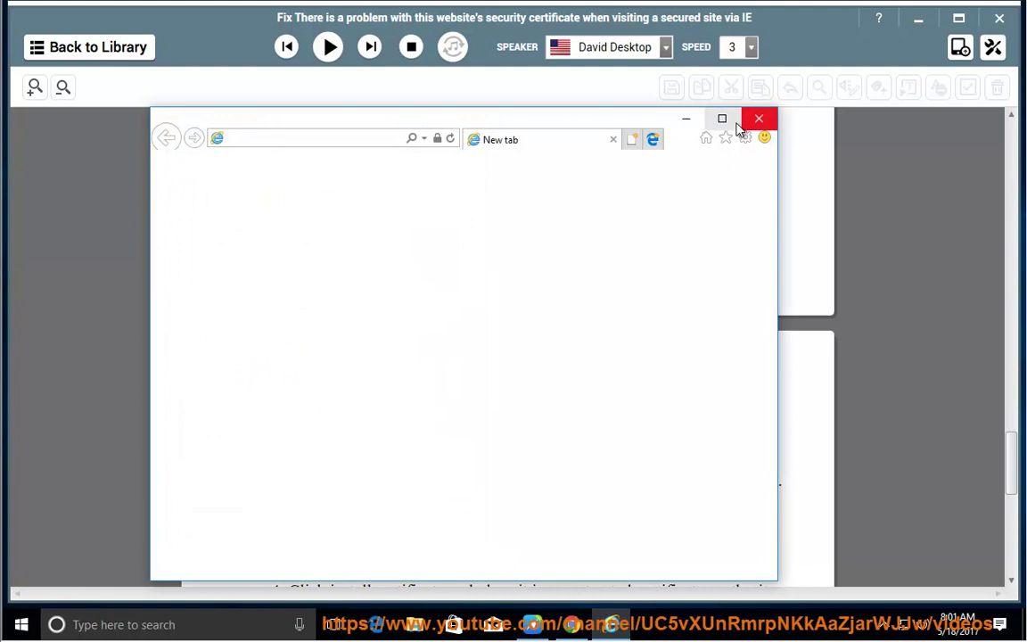
# Minimize Internet Explorer, resume NaturalReader's narration, and scroll down the tutorial.
pyautogui.click(691, 122)
pyautogui.click(328, 52)
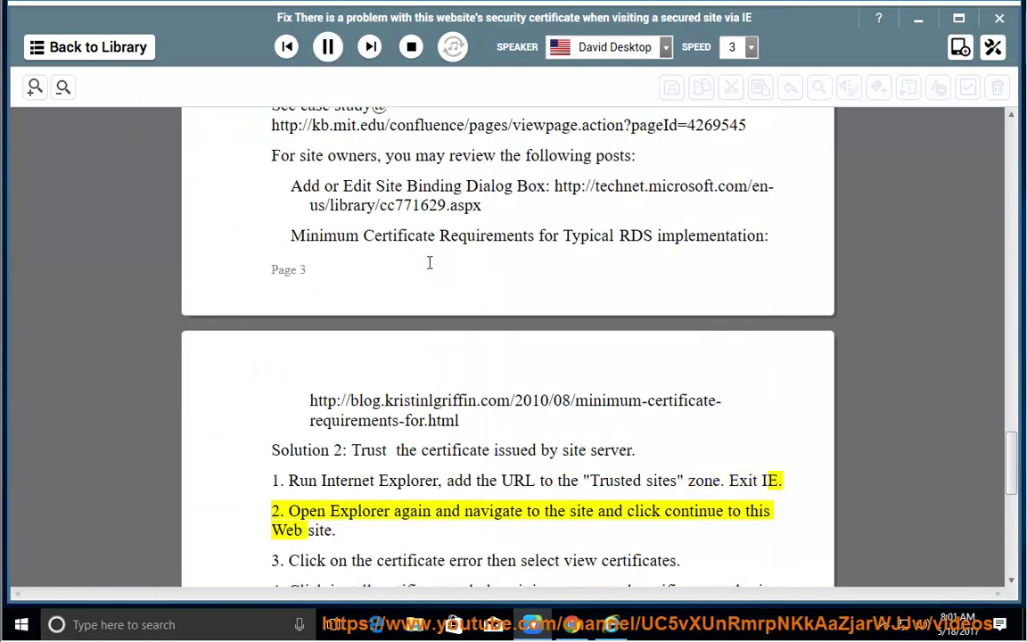
pyautogui.scroll(-1, 509, 466)
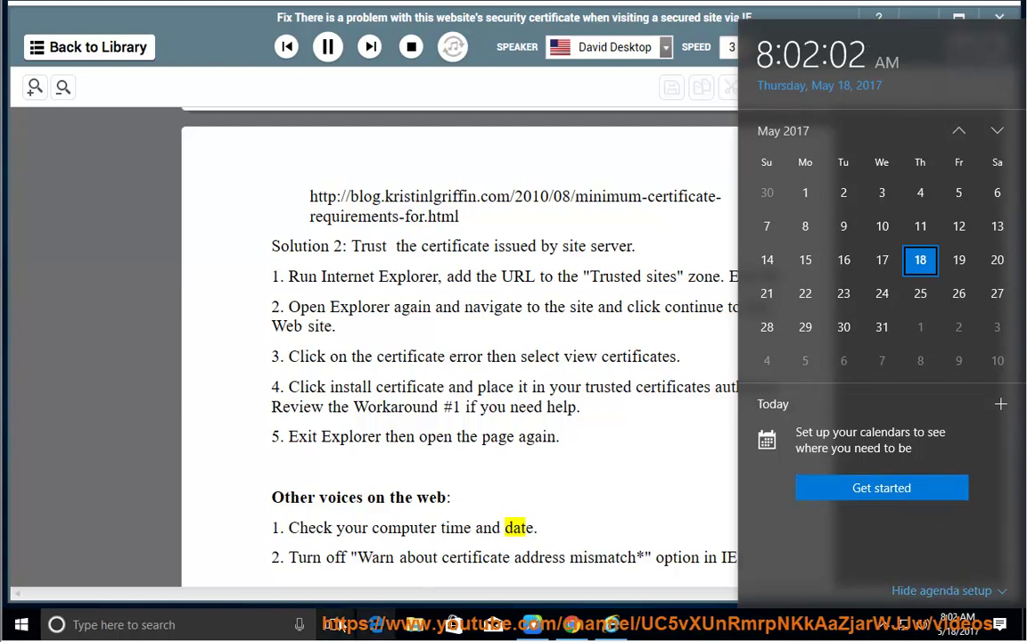
pyautogui.click(21, 628)
pyautogui.click(21, 628)
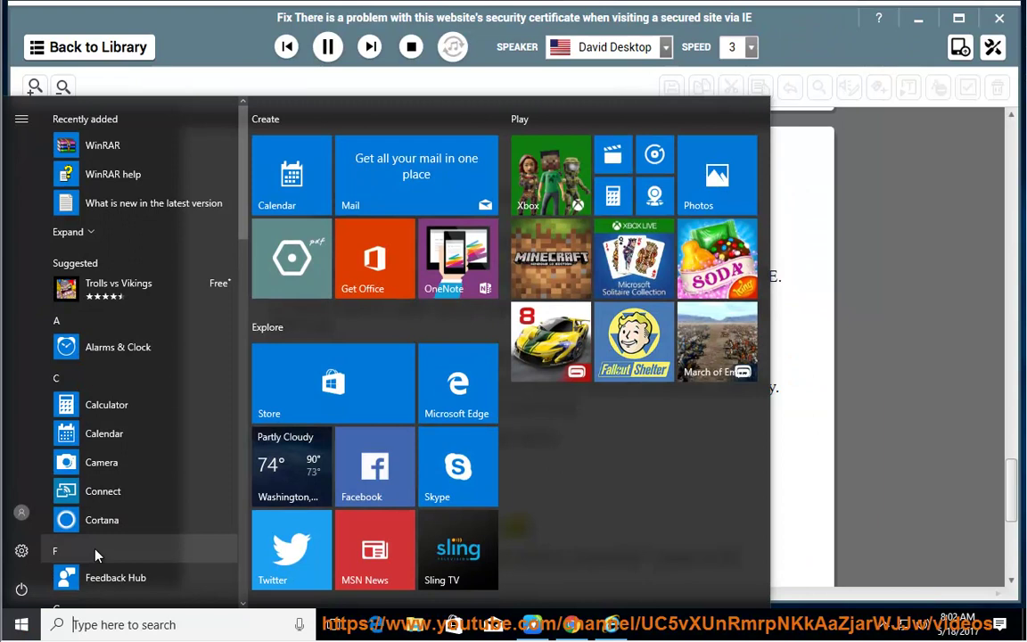
pyautogui.click(21, 554)
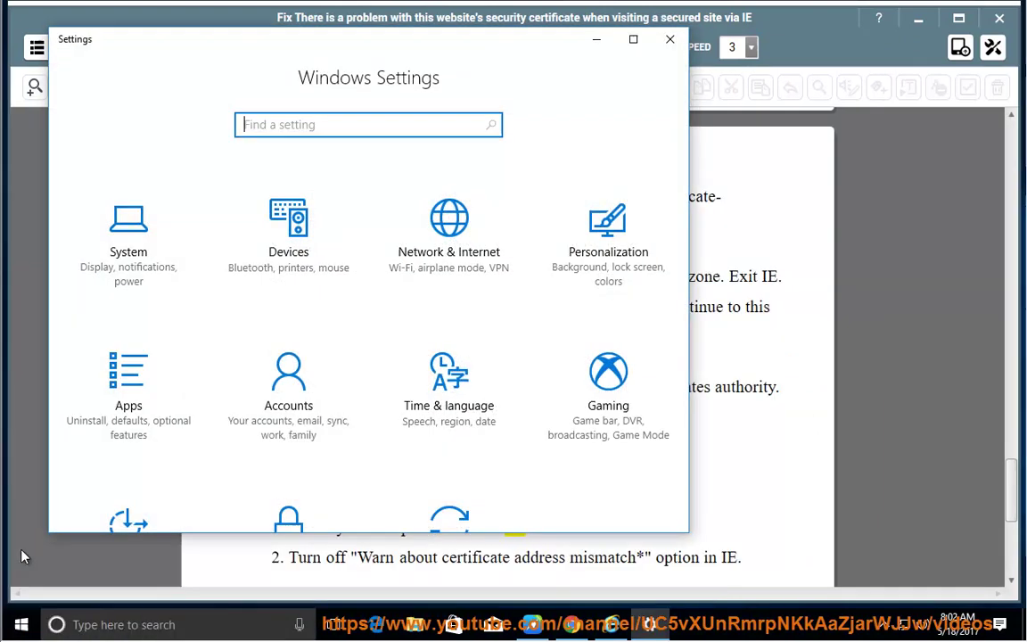
pyautogui.write('TIME')
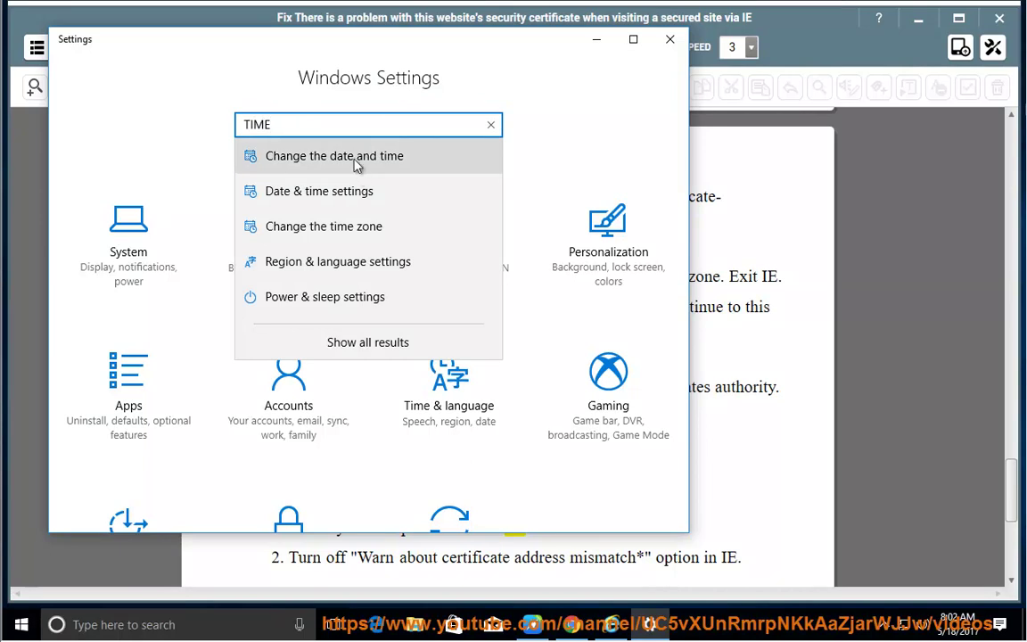
pyautogui.click(359, 165)
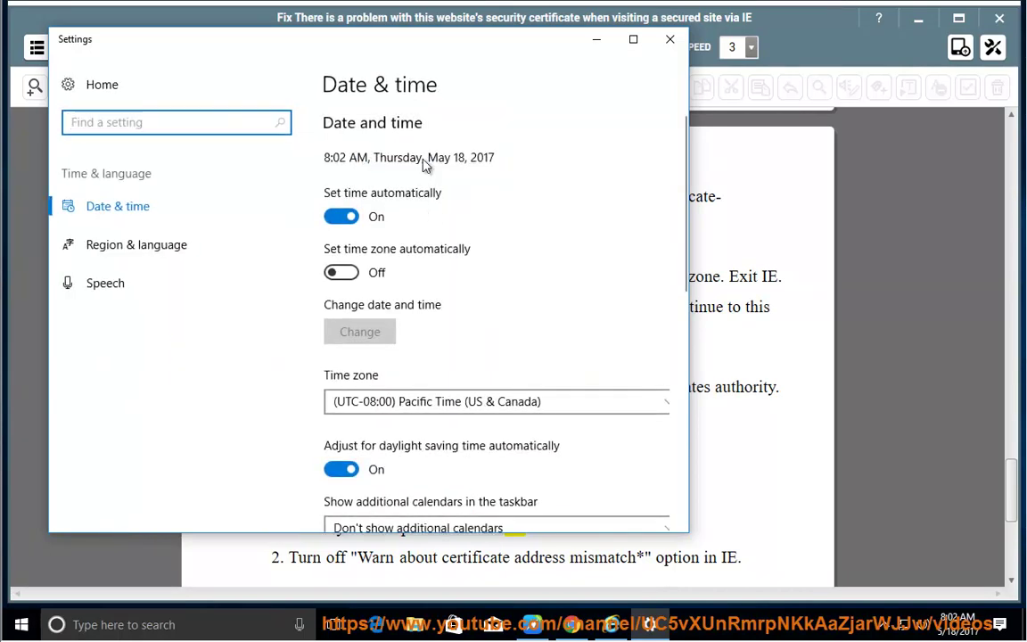
pyautogui.scroll(-4, 399, 490)
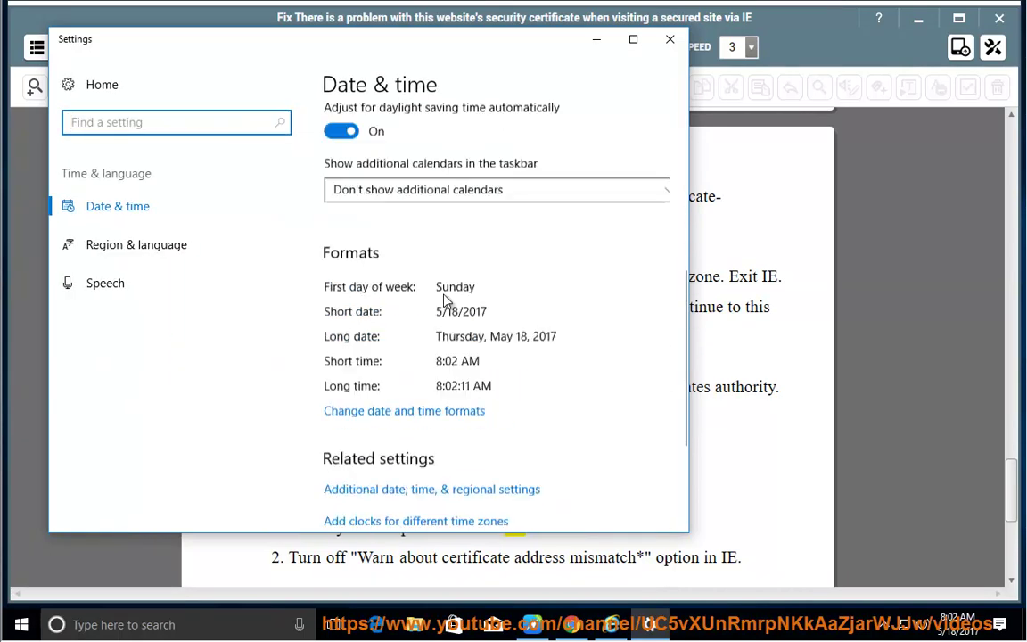
pyautogui.scroll(4, 428, 292)
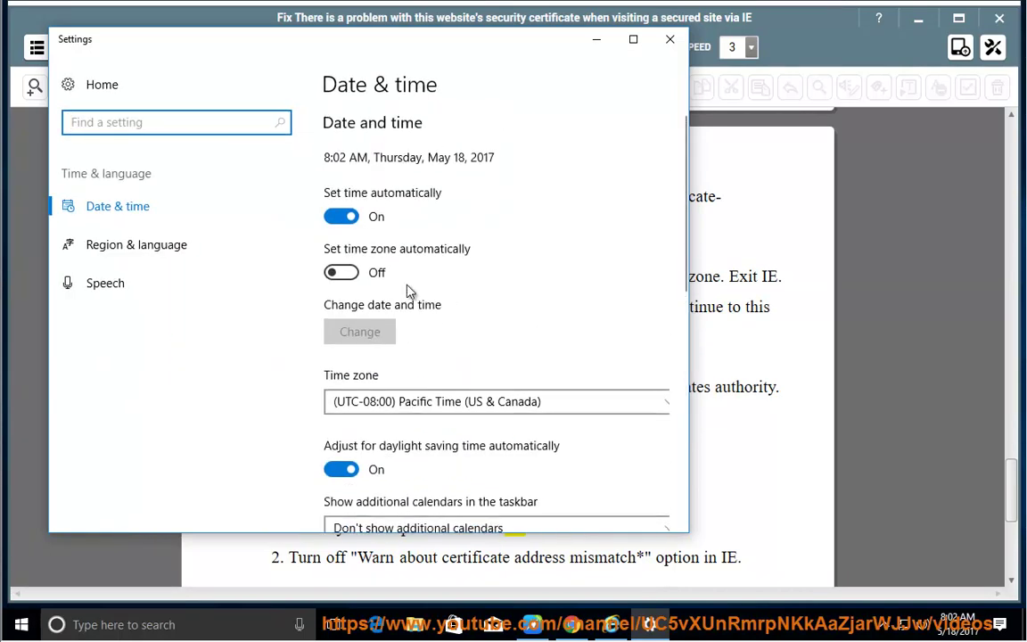
pyautogui.click(670, 40)
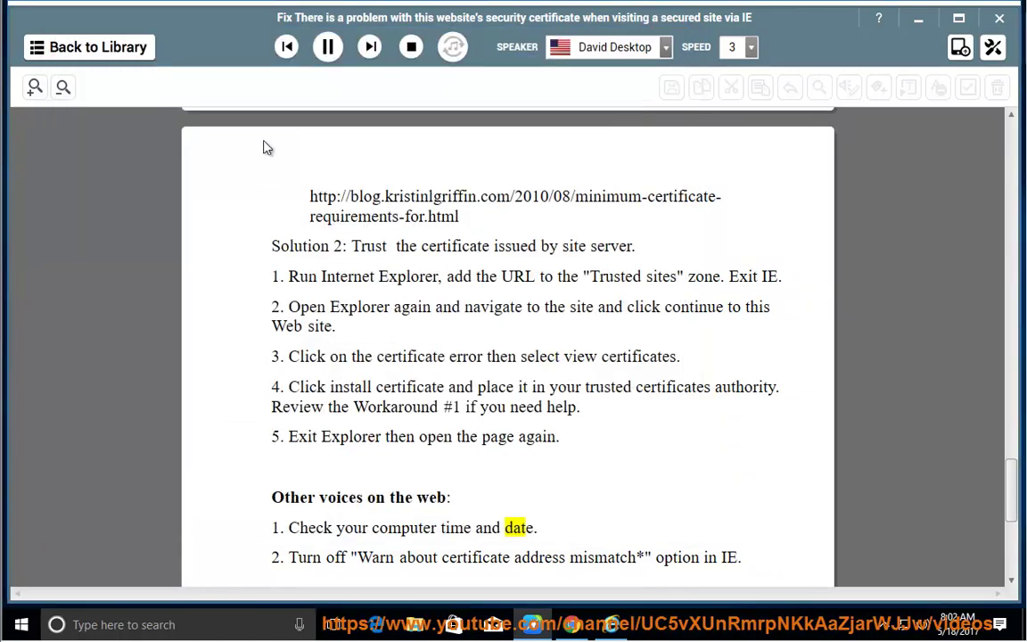
# Pause and immediately resume NaturalReader's narration of the tutorial.
pyautogui.click(329, 49)
pyautogui.click(328, 49)
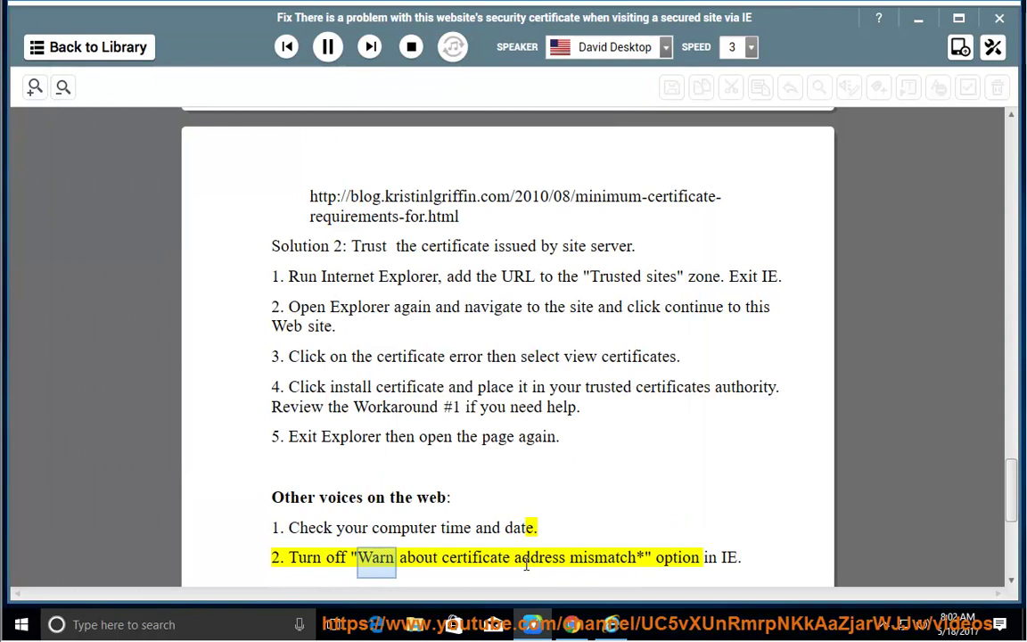